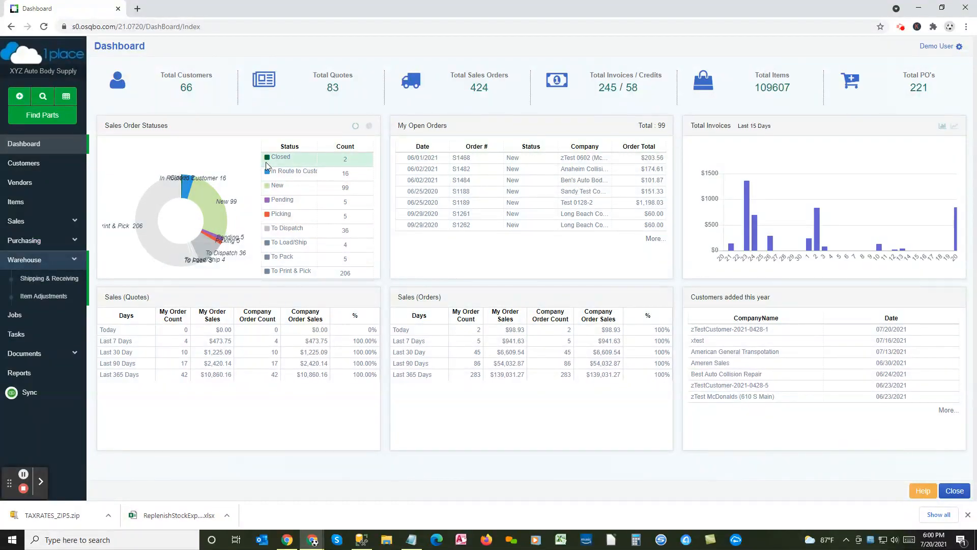
- Open the Shipping & Receiving page of the Warehouse section
{"action": "left_click", "coordinate": [42, 280]}
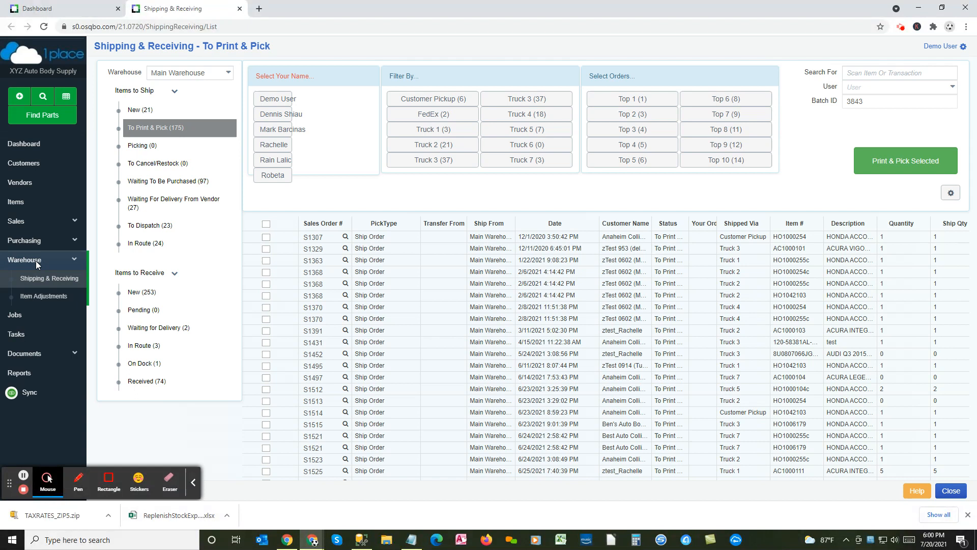
{"action": "left_click", "coordinate": [44, 258]}
{"action": "left_click", "coordinate": [22, 259]}
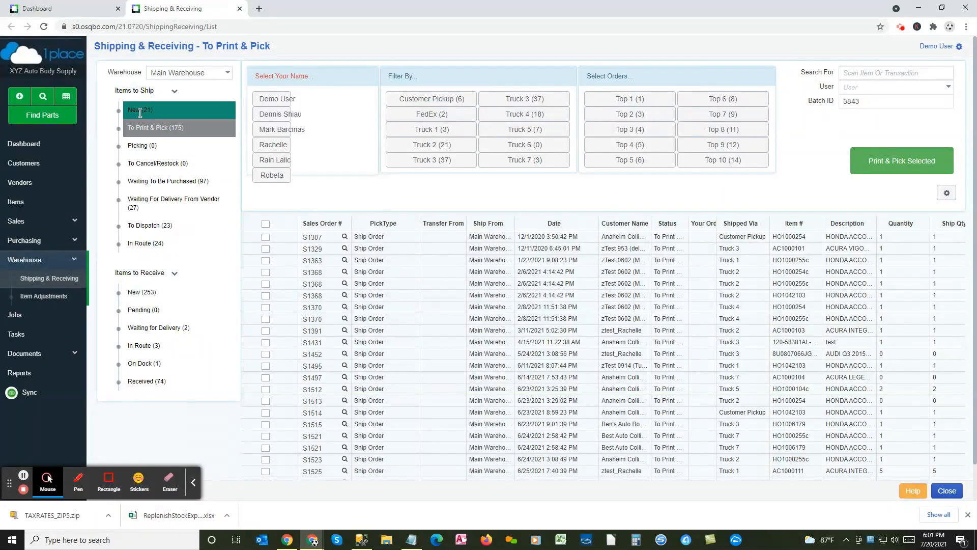
- View the To Print & Pick orders of the Long Beach warehouse, and switch the list back to Main Warehouse
{"action": "left_click", "coordinate": [228, 74]}
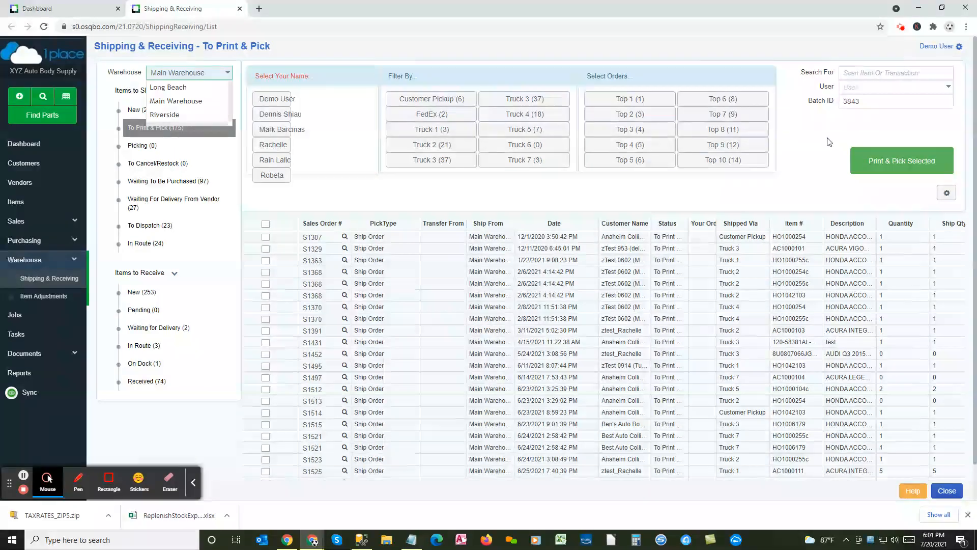
{"action": "left_click", "coordinate": [351, 199]}
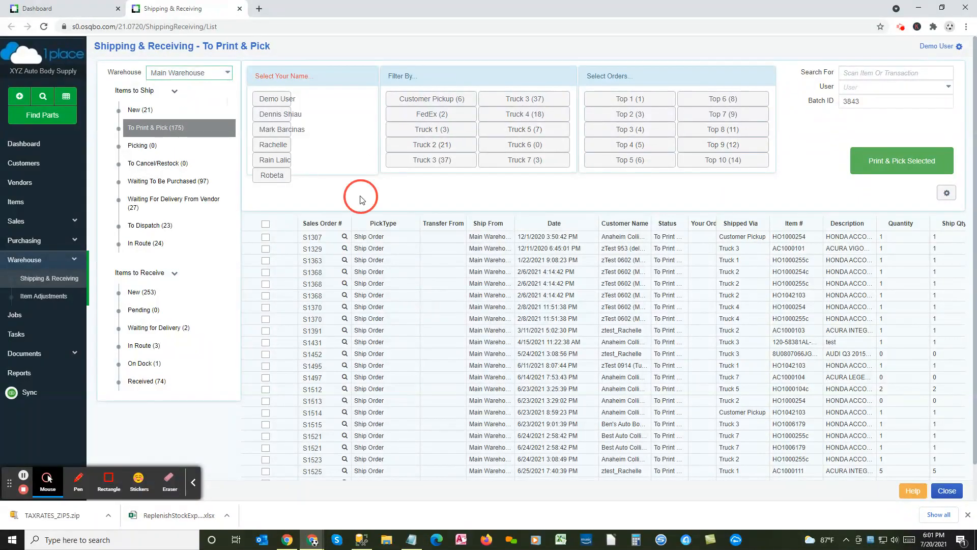
{"action": "left_click", "coordinate": [208, 73]}
{"action": "left_click_drag", "start_coordinate": [208, 73], "coordinate": [136, 74]}
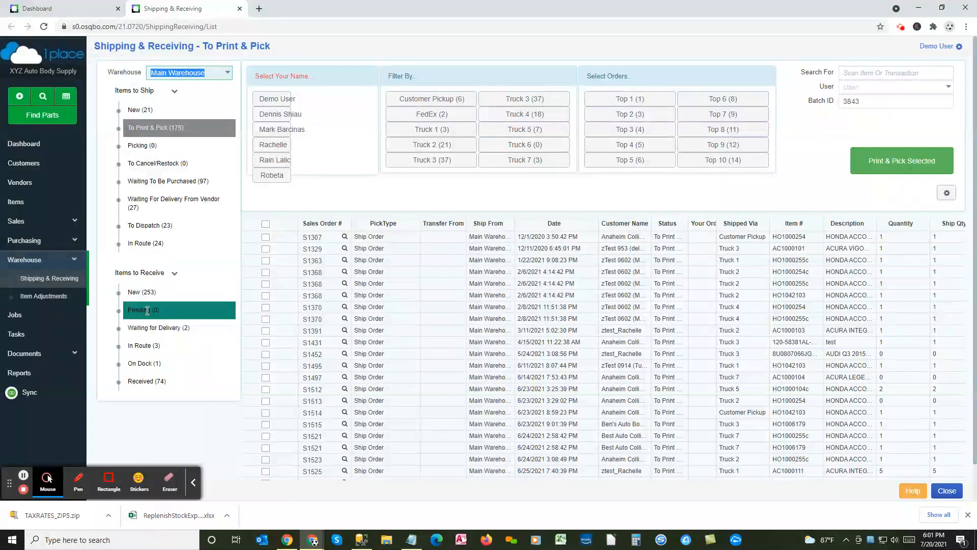
{"action": "left_click", "coordinate": [227, 76]}
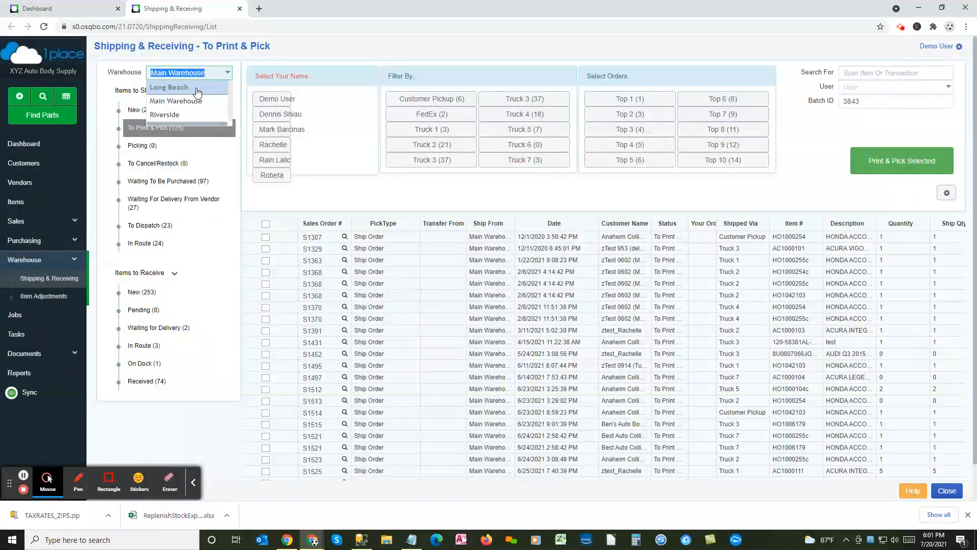
{"action": "left_click", "coordinate": [197, 89]}
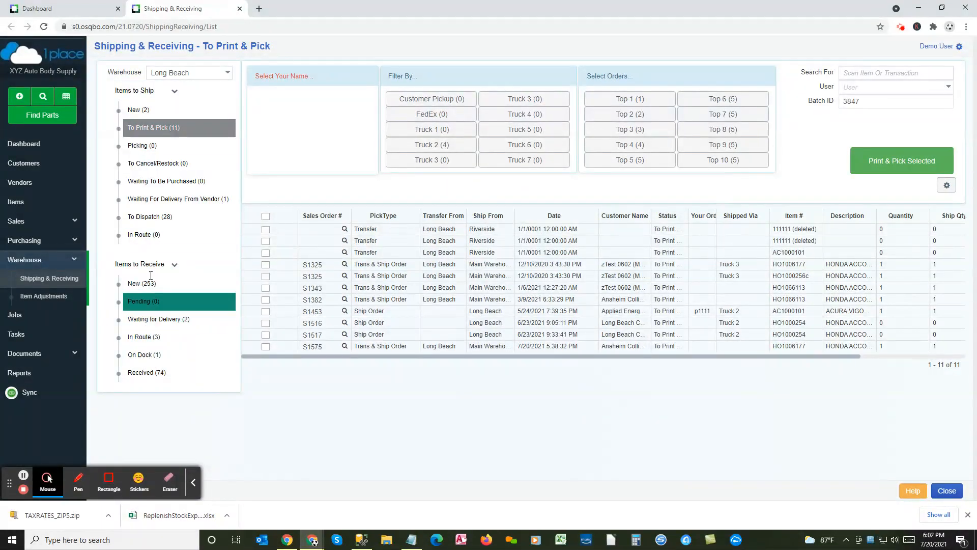
{"action": "left_click", "coordinate": [229, 75]}
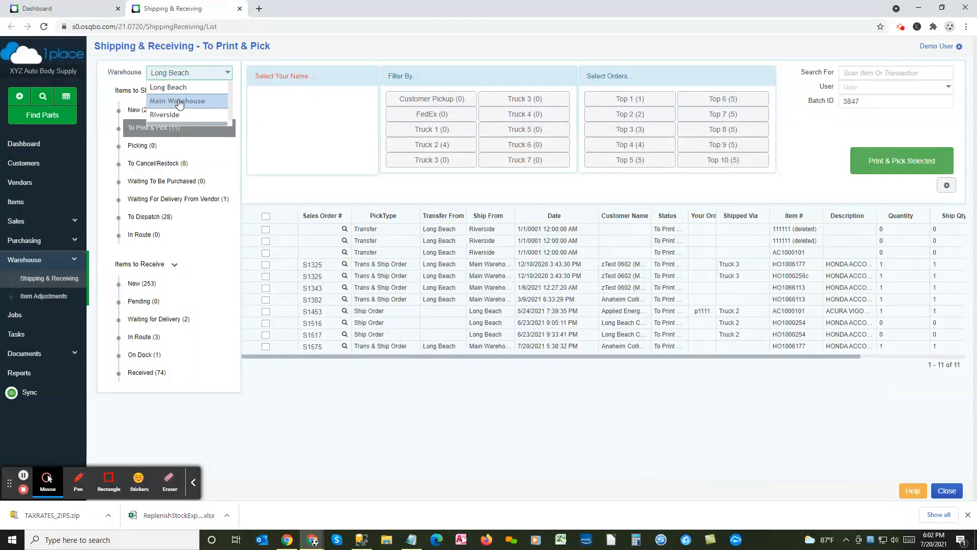
{"action": "left_click", "coordinate": [178, 101]}
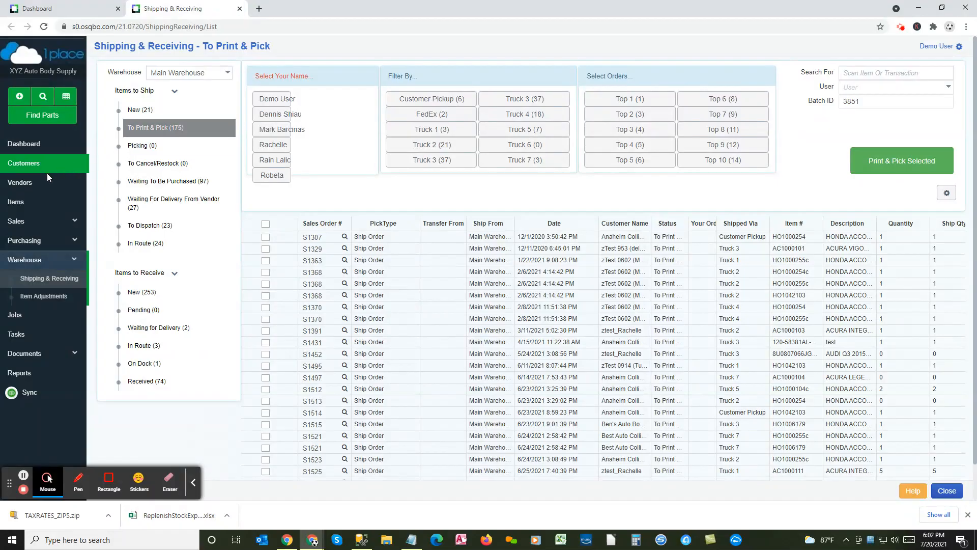
- Create a new sales order with the McDonalds test customer zTest 0602 as both Bill To and Ship To
{"action": "left_click", "coordinate": [19, 102]}
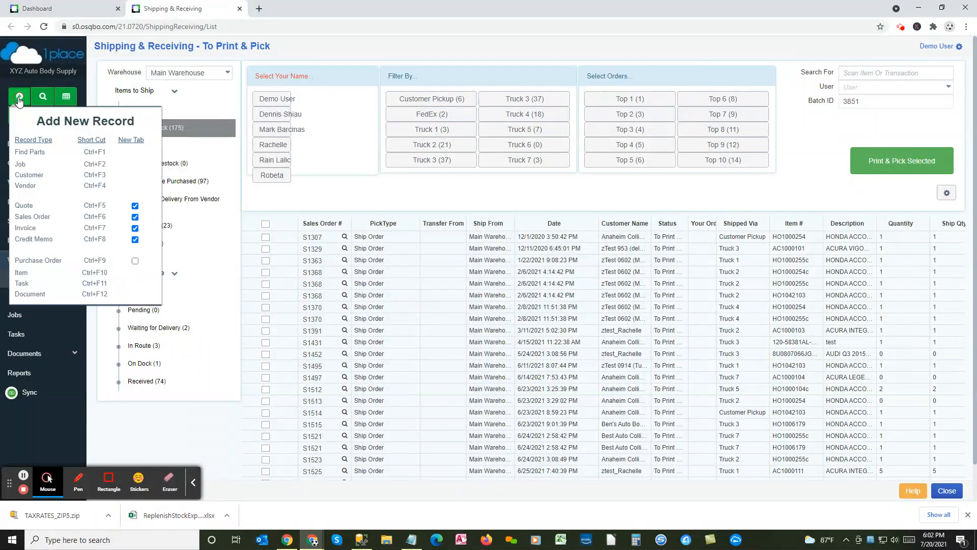
{"action": "left_click", "coordinate": [41, 216]}
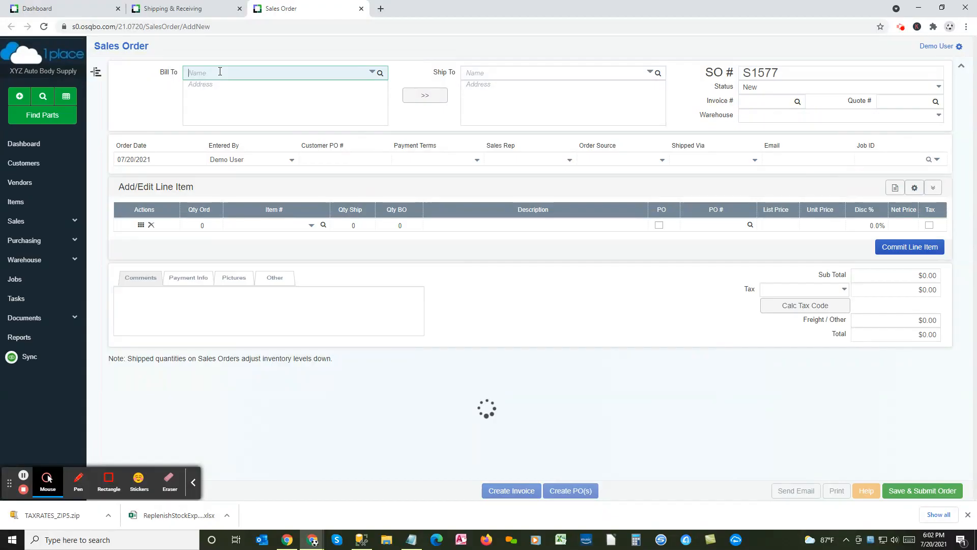
{"action": "type", "text": "ztest 0111"}
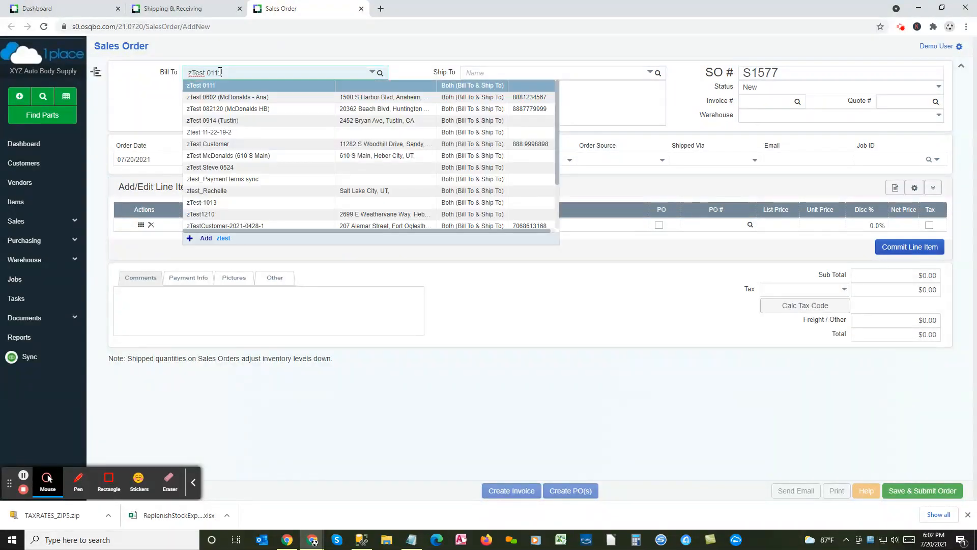
{"action": "key", "text": "Down"}
{"action": "key", "text": "Return"}
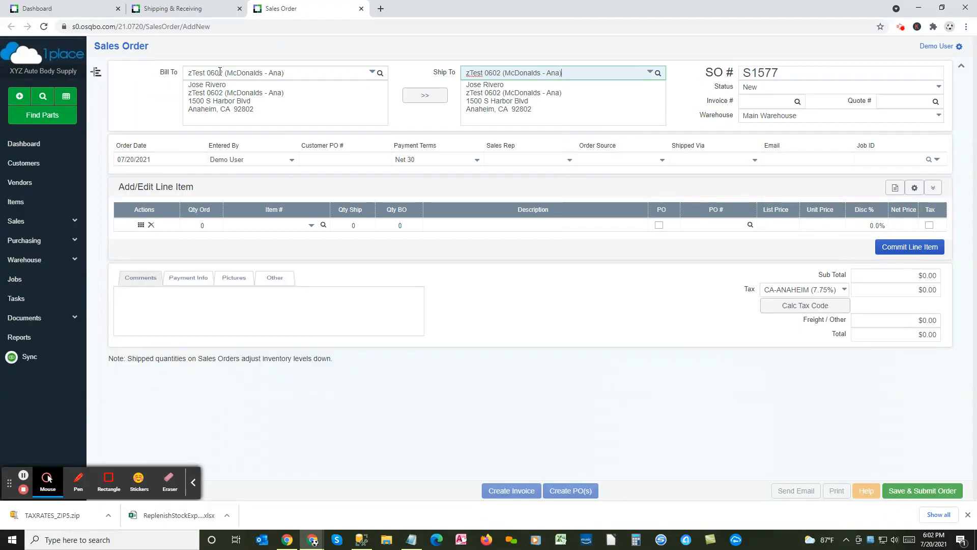
{"action": "left_click", "coordinate": [782, 118]}
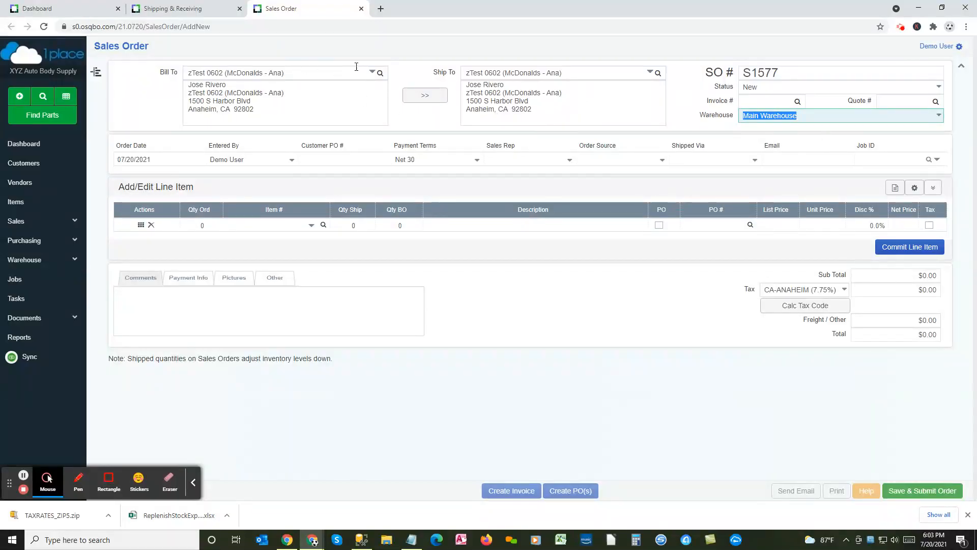
{"action": "left_click", "coordinate": [724, 86]}
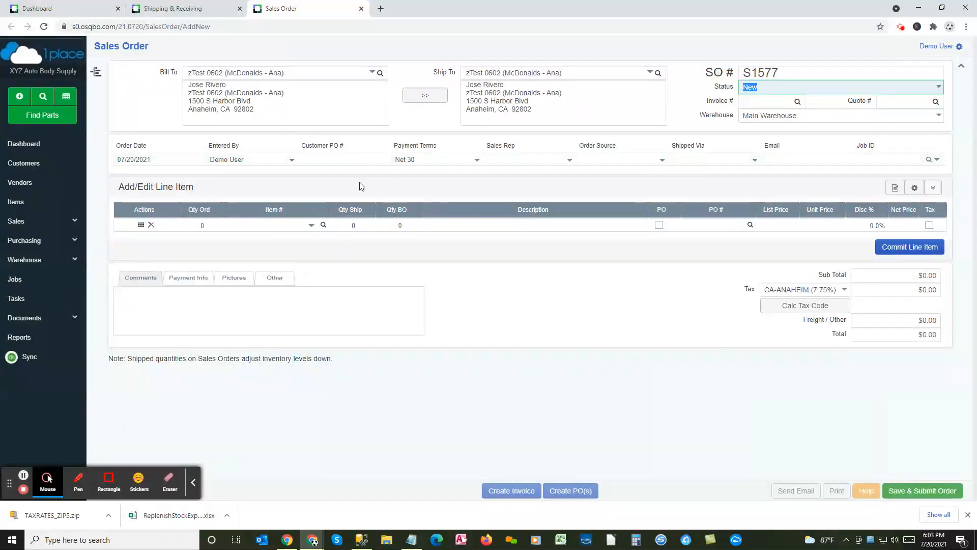
- Add a line item to the sales order for quantity 1 of item AC1000106, the Acura Legend 91-92 front bumper cover
{"action": "left_click", "coordinate": [202, 225]}
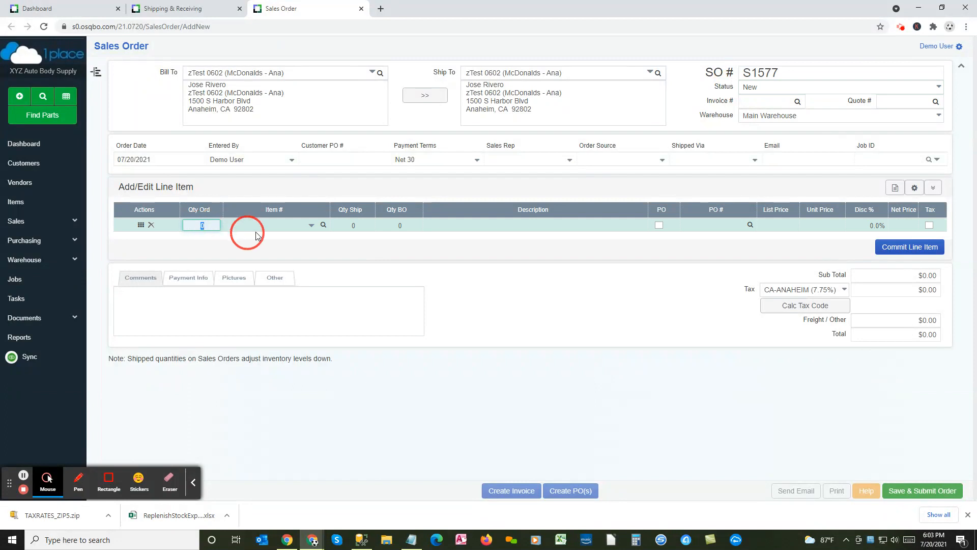
{"action": "left_click", "coordinate": [311, 226]}
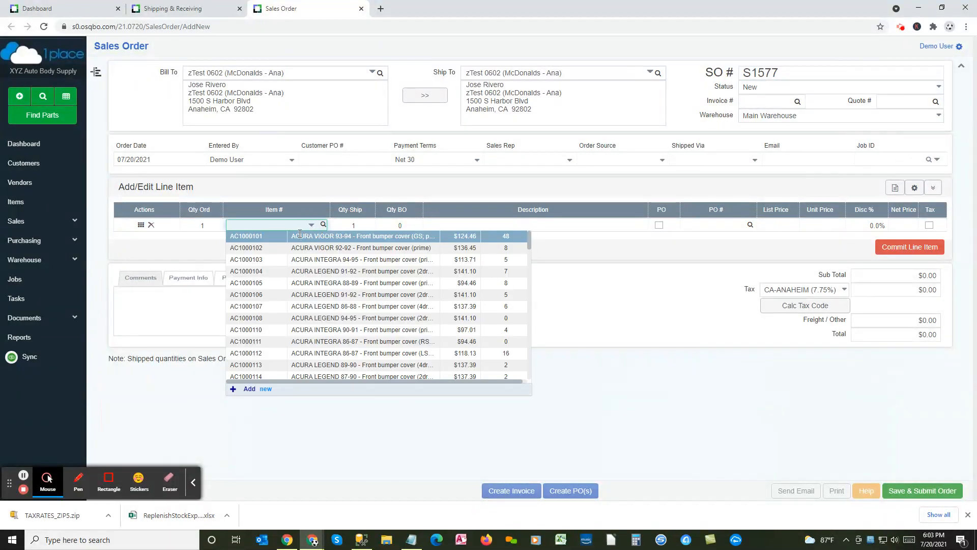
{"action": "left_click", "coordinate": [318, 293]}
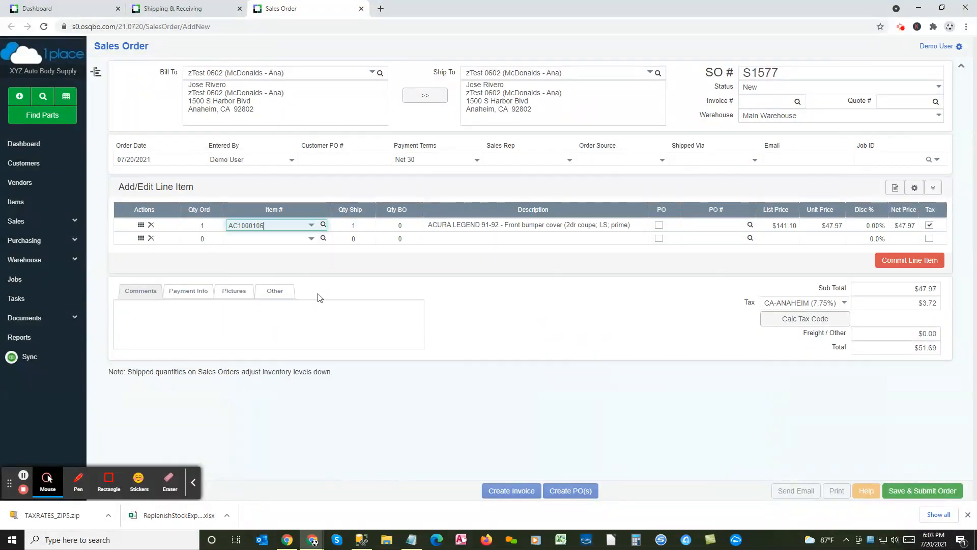
{"action": "key", "text": "Tab"}
{"action": "key", "text": "Tab"}
{"action": "key", "text": "Tab"}
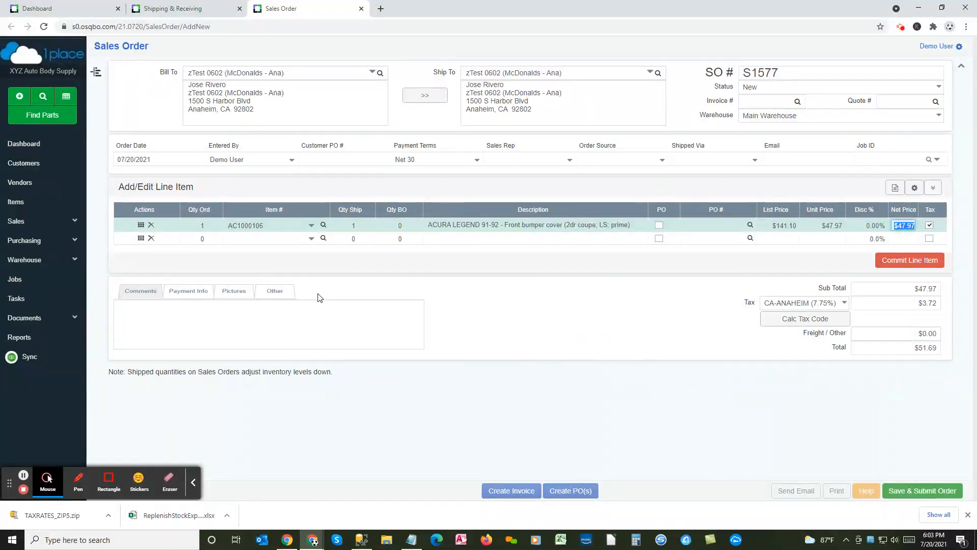
{"action": "key", "text": "Return"}
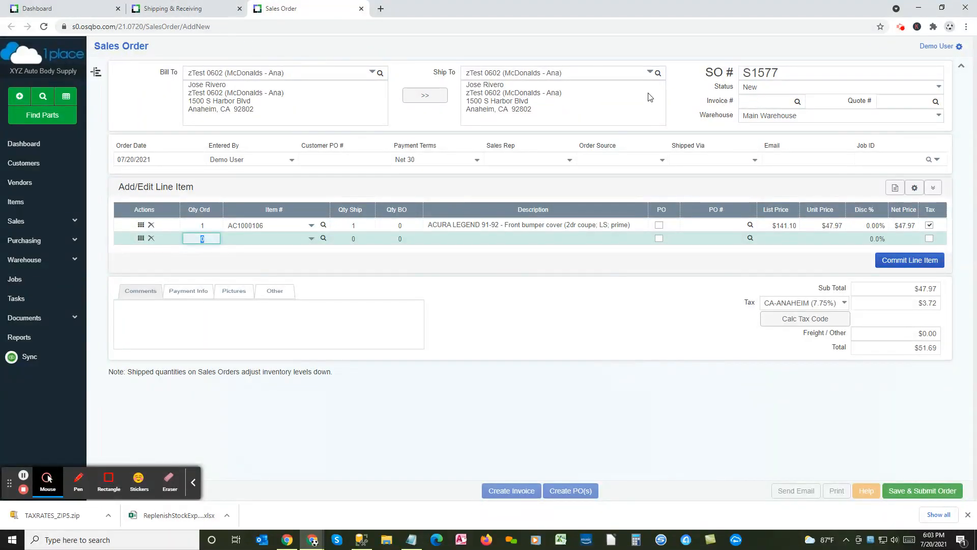
- Look at the New queue under Items to Ship in Shipping & Receiving, and save and submit the sales order
{"action": "left_click", "coordinate": [152, 10]}
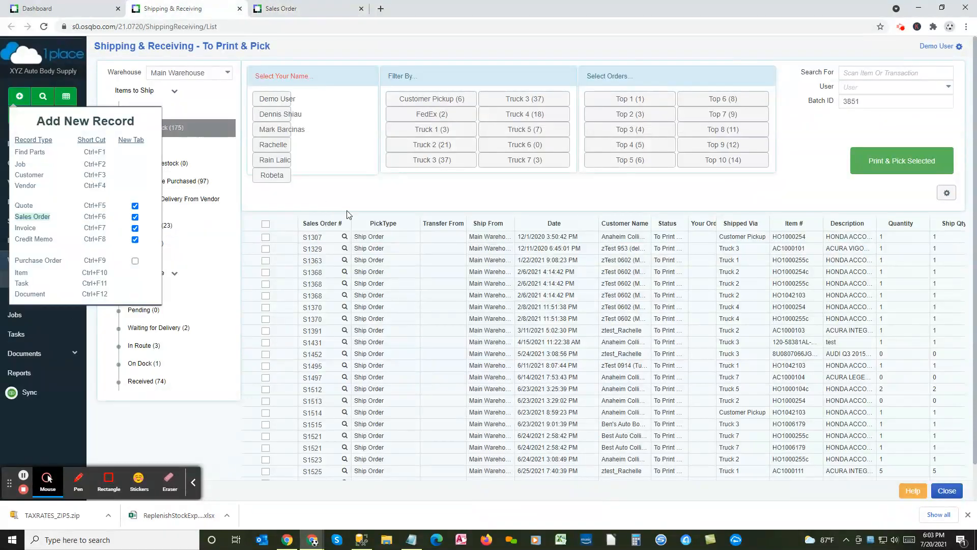
{"action": "left_click", "coordinate": [357, 200]}
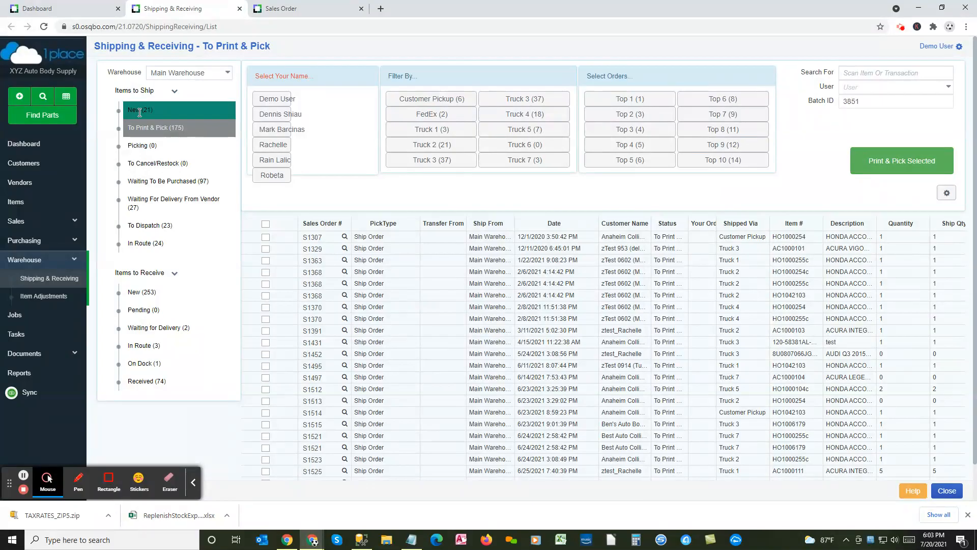
{"action": "left_click", "coordinate": [304, 15]}
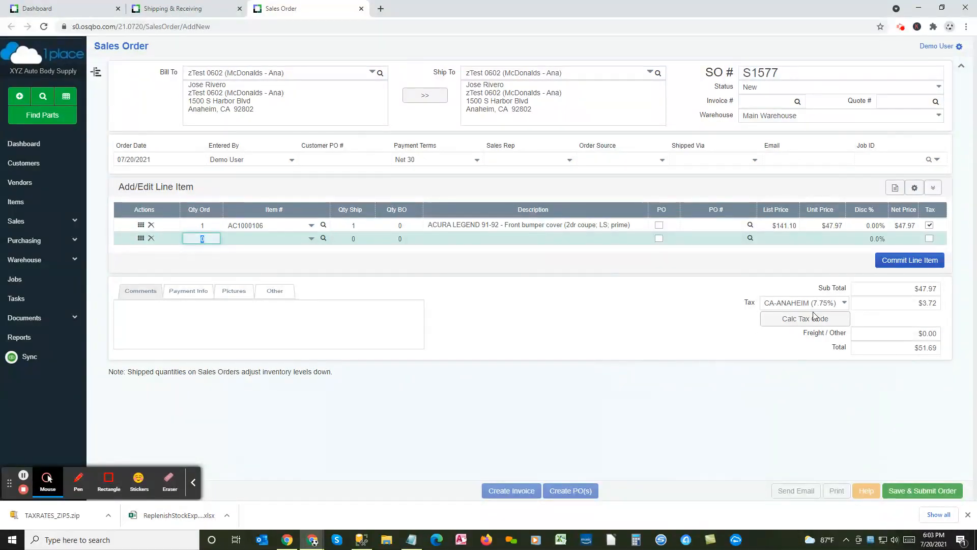
{"action": "left_click", "coordinate": [908, 494]}
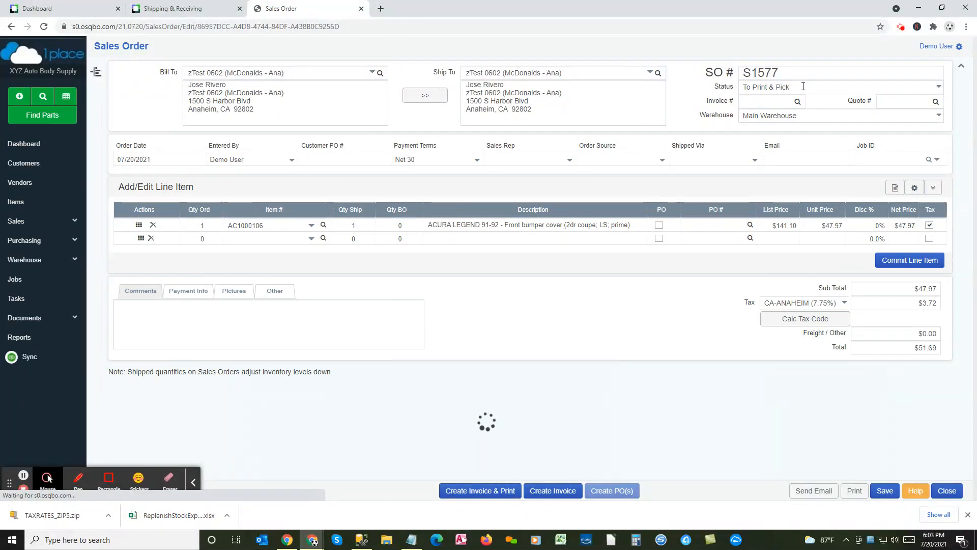
- Refresh the Shipping & Receiving list and compare its To Print & Pick queue with the submitted sales order's status
{"action": "left_click", "coordinate": [189, 8]}
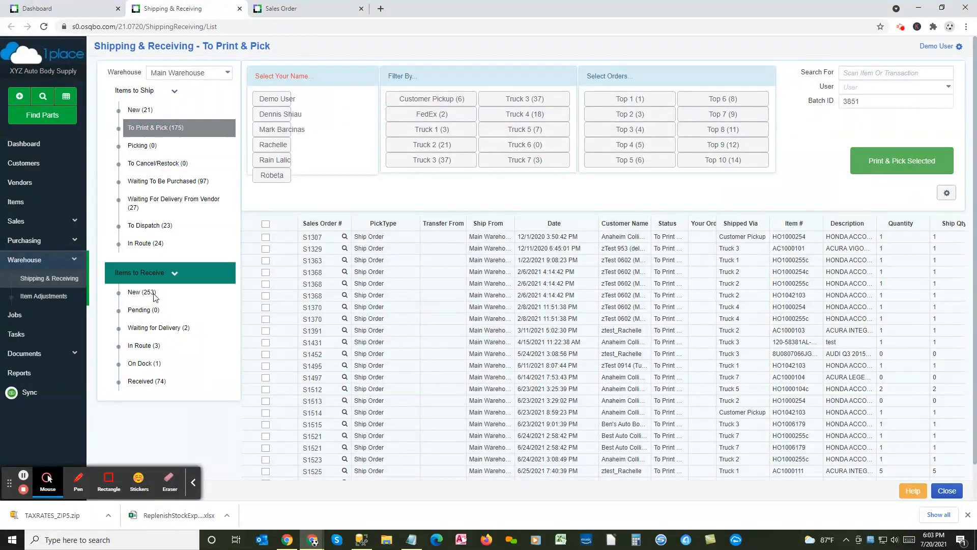
{"action": "left_click", "coordinate": [194, 490]}
{"action": "left_click", "coordinate": [115, 492]}
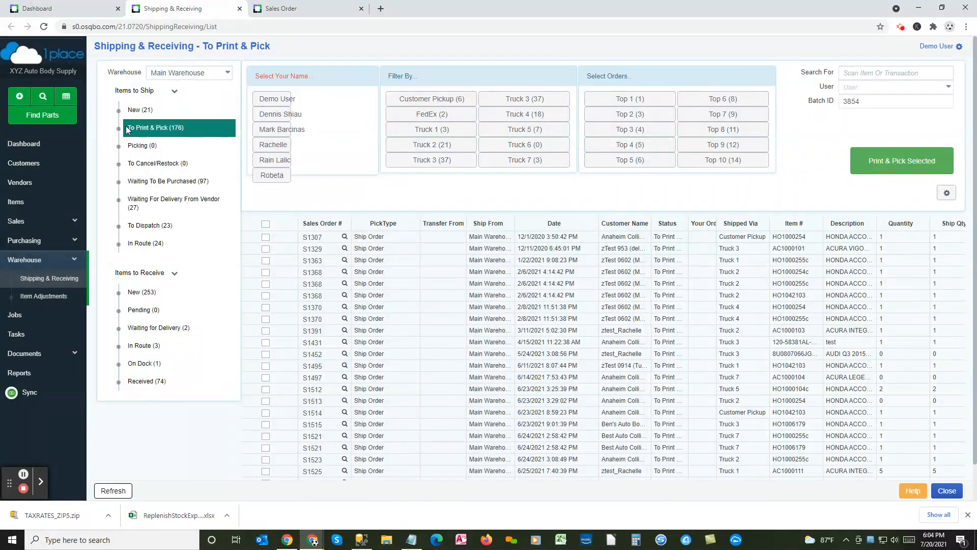
{"action": "left_click", "coordinate": [283, 9]}
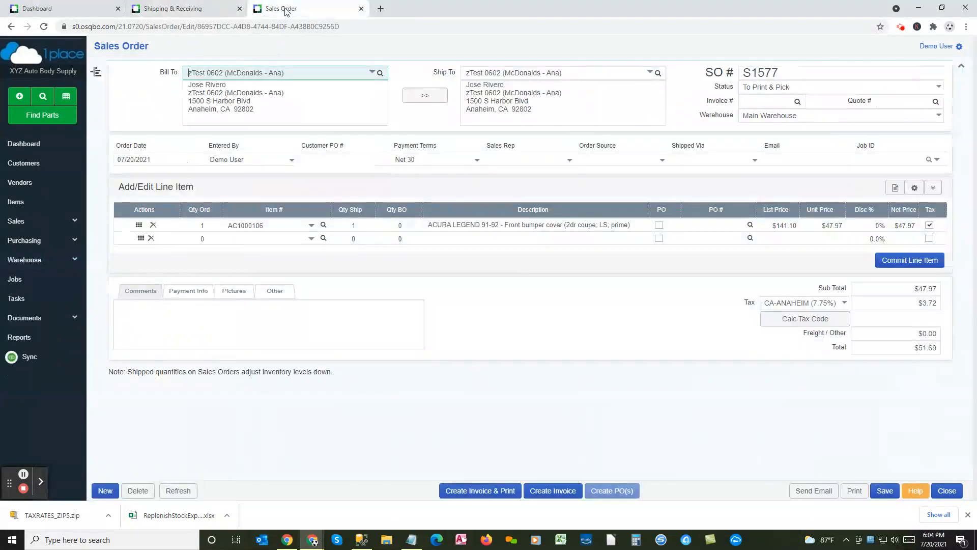
{"action": "left_click", "coordinate": [199, 9]}
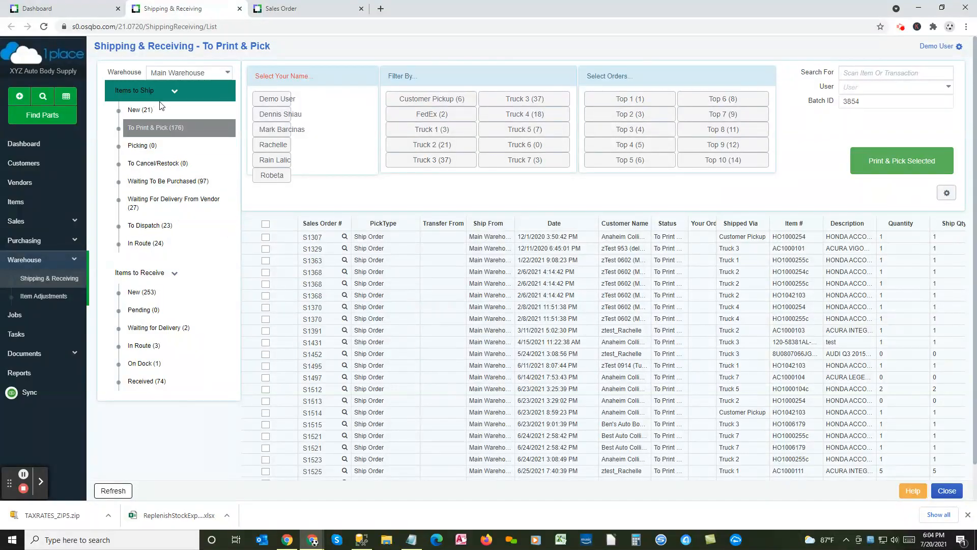
- Open the Shipping/Receiving settings for the warehouse
{"action": "left_click", "coordinate": [947, 51]}
{"action": "left_click", "coordinate": [907, 76]}
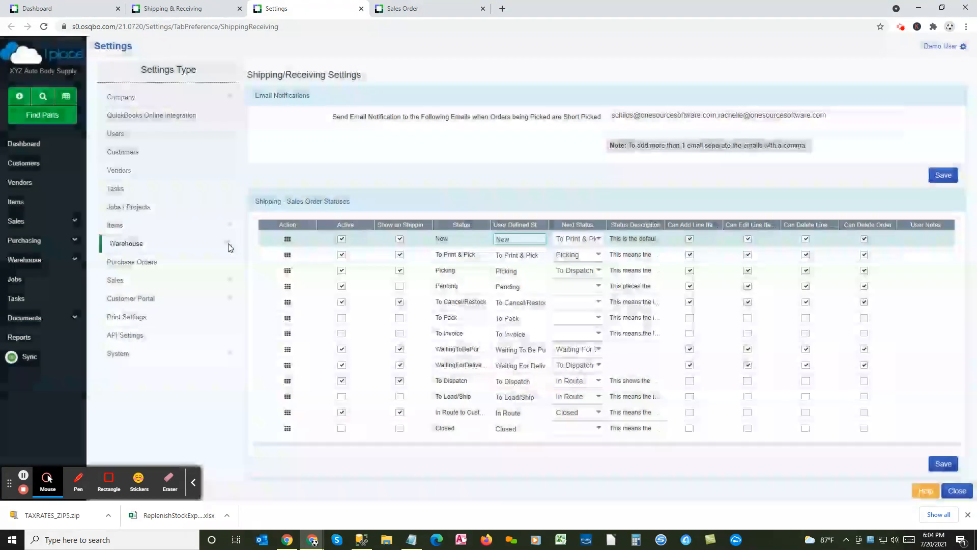
{"action": "left_click", "coordinate": [228, 243]}
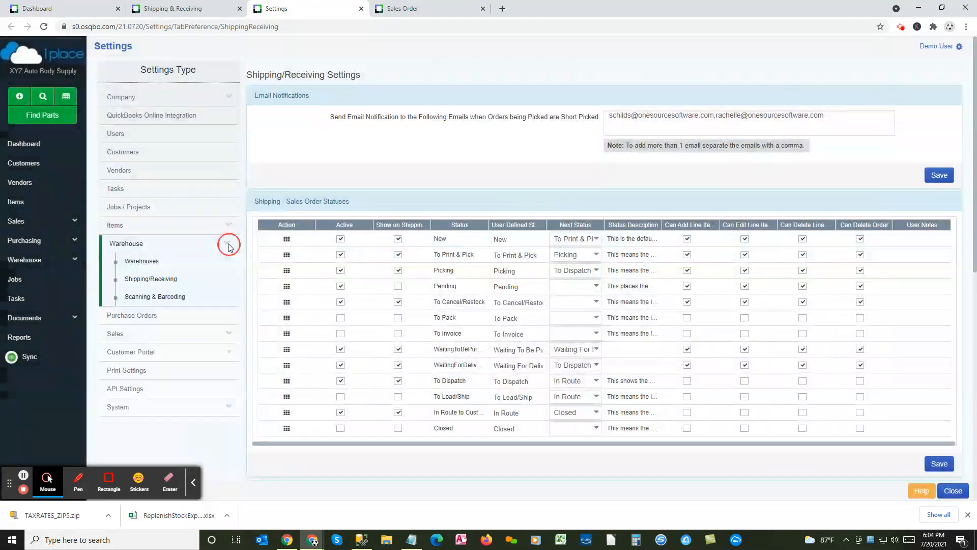
{"action": "left_click", "coordinate": [153, 279]}
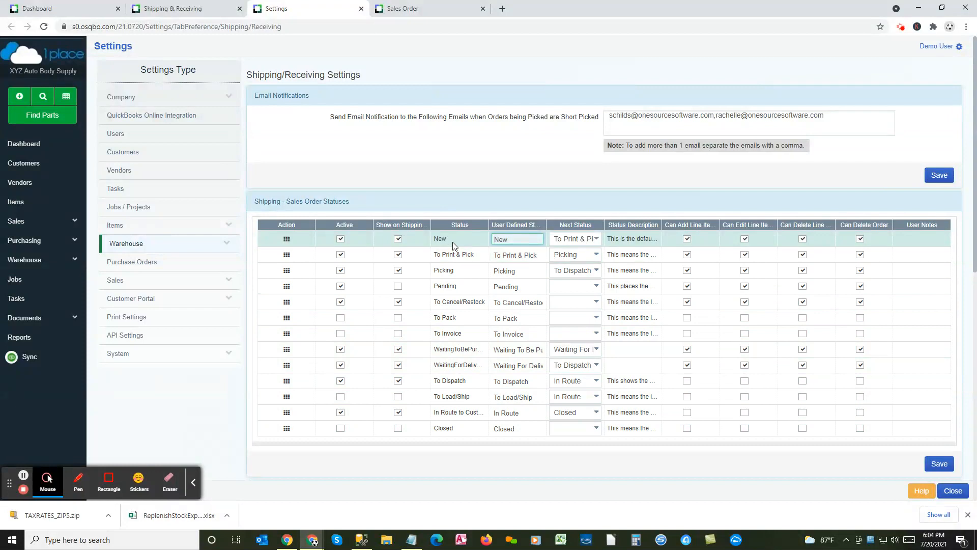
- Review the user-defined names and Active settings of the sales order statuses, and return to the submitted sales order
{"action": "left_click", "coordinate": [517, 255]}
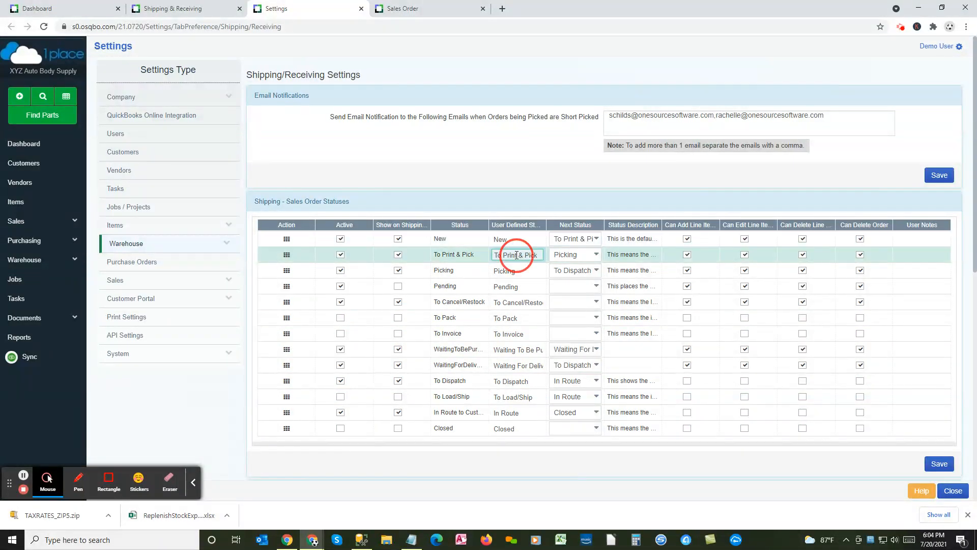
{"action": "left_click", "coordinate": [509, 271]}
{"action": "left_click", "coordinate": [508, 286]}
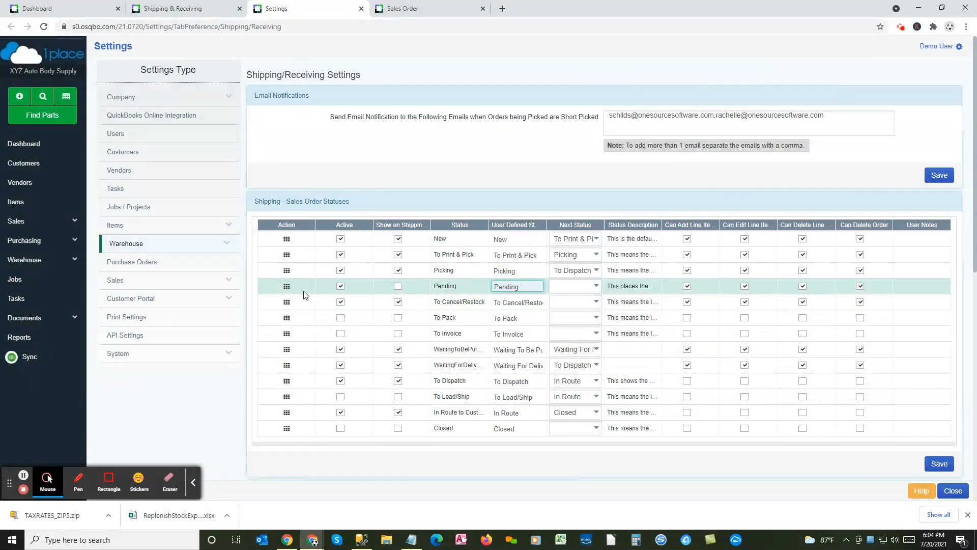
{"action": "mouse_move", "coordinate": [286, 285]}
{"action": "left_mouse_down"}
{"action": "mouse_move", "coordinate": [288, 255]}
{"action": "mouse_move", "coordinate": [291, 340]}
{"action": "mouse_move", "coordinate": [290, 277]}
{"action": "mouse_move", "coordinate": [291, 289]}
{"action": "left_mouse_up"}
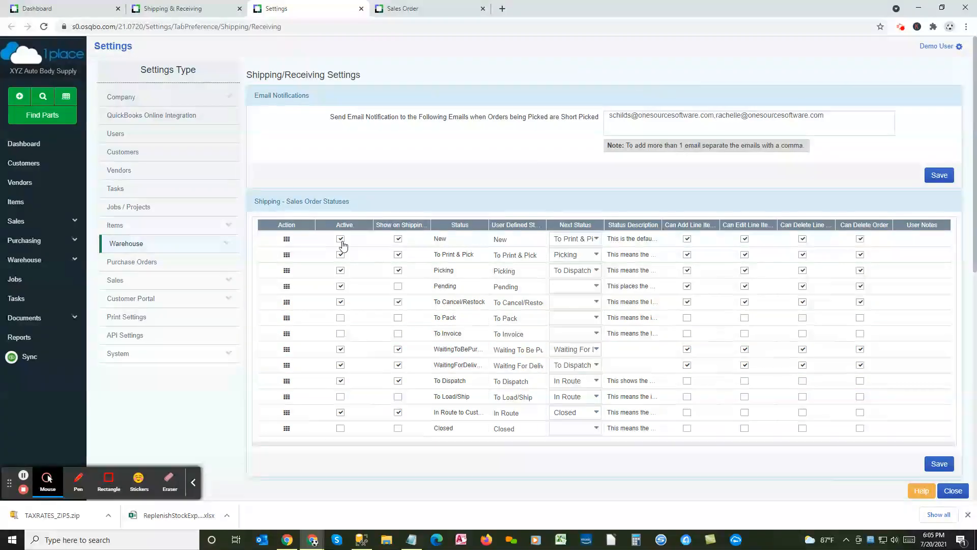
{"action": "left_click", "coordinate": [413, 10]}
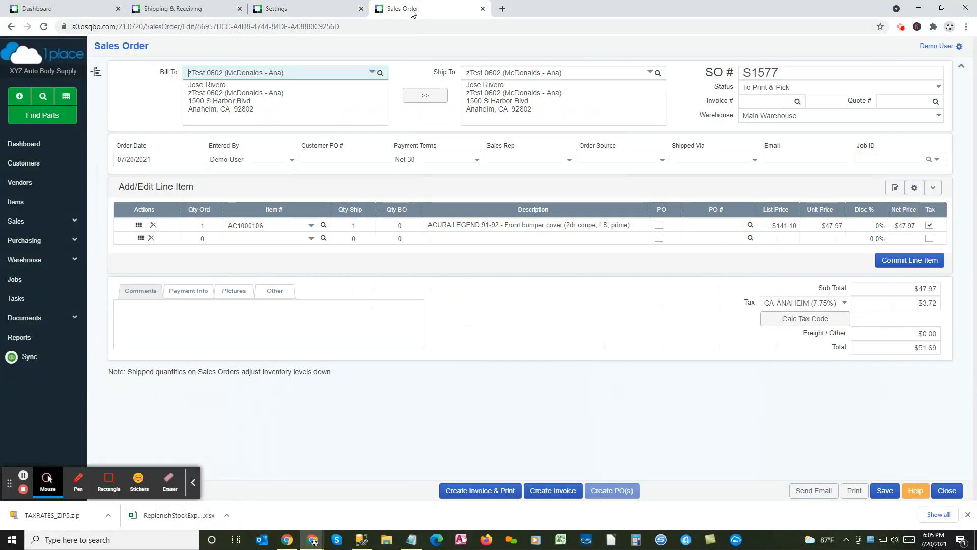
- Review the status options offered on the sales order and compare them with the Shipping/Receiving settings and the Items to Ship queues
{"action": "left_click", "coordinate": [937, 87]}
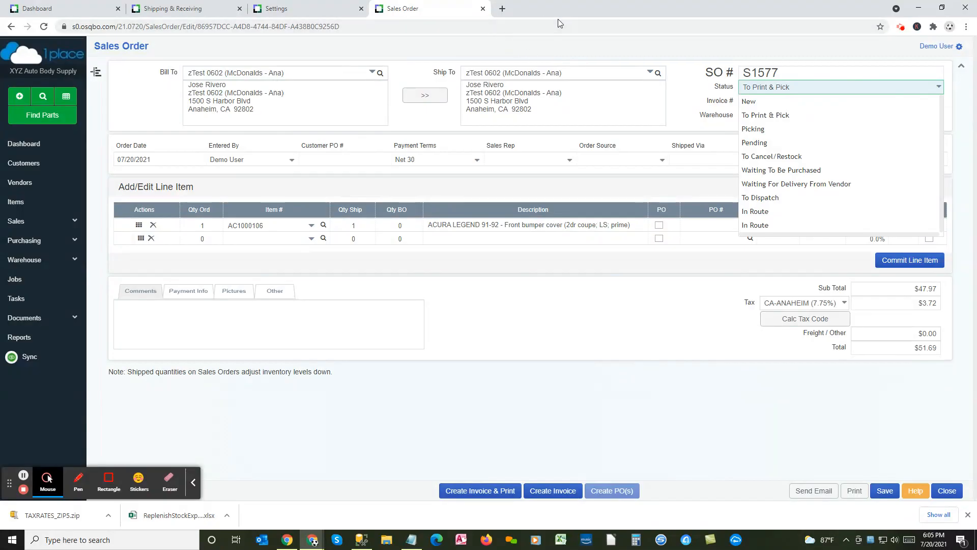
{"action": "left_click", "coordinate": [560, 42]}
{"action": "left_click", "coordinate": [305, 9]}
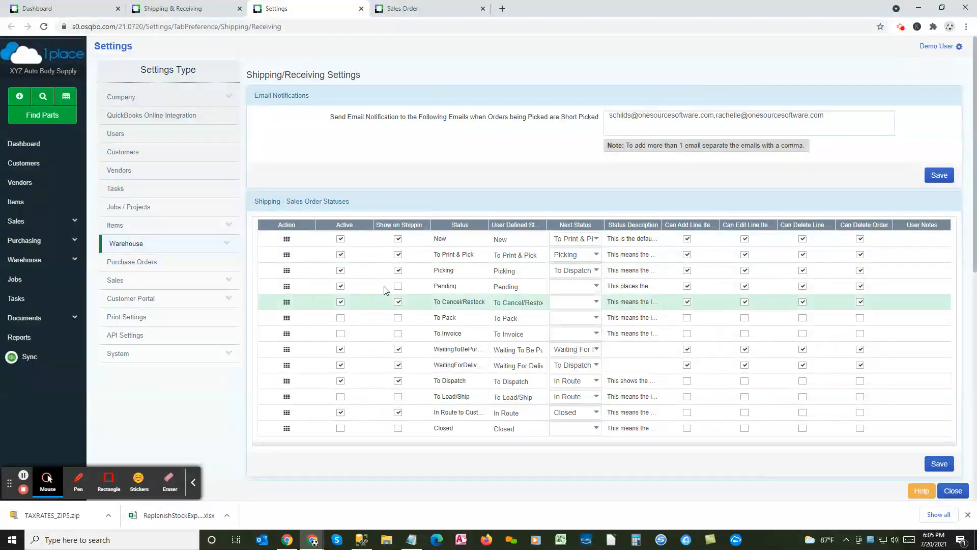
{"action": "left_click", "coordinate": [196, 10]}
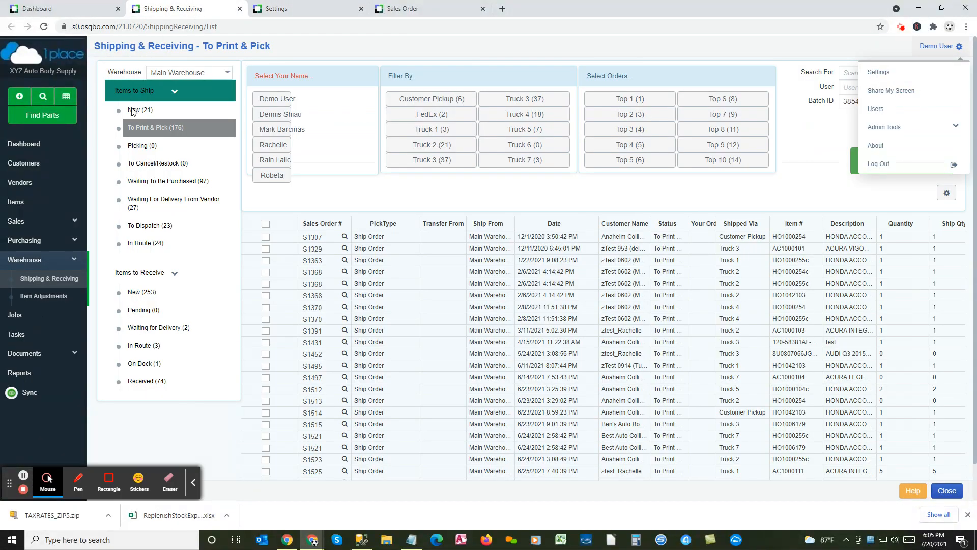
{"action": "left_click", "coordinate": [294, 10]}
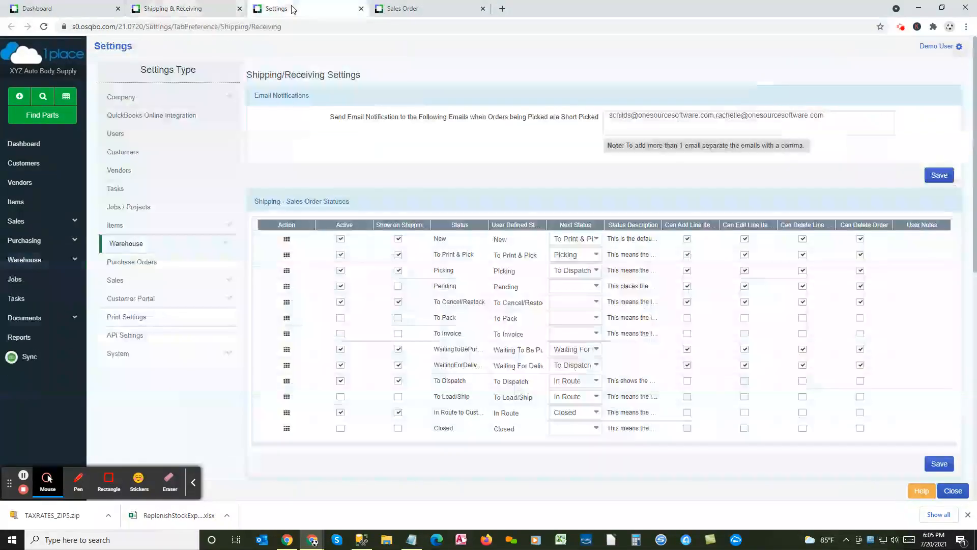
- Check the user-defined names of the New, To Print & Pick, Picking and Pending statuses in the sales order status table
{"action": "left_click", "coordinate": [574, 240]}
{"action": "left_click", "coordinate": [511, 257]}
{"action": "left_click", "coordinate": [510, 271]}
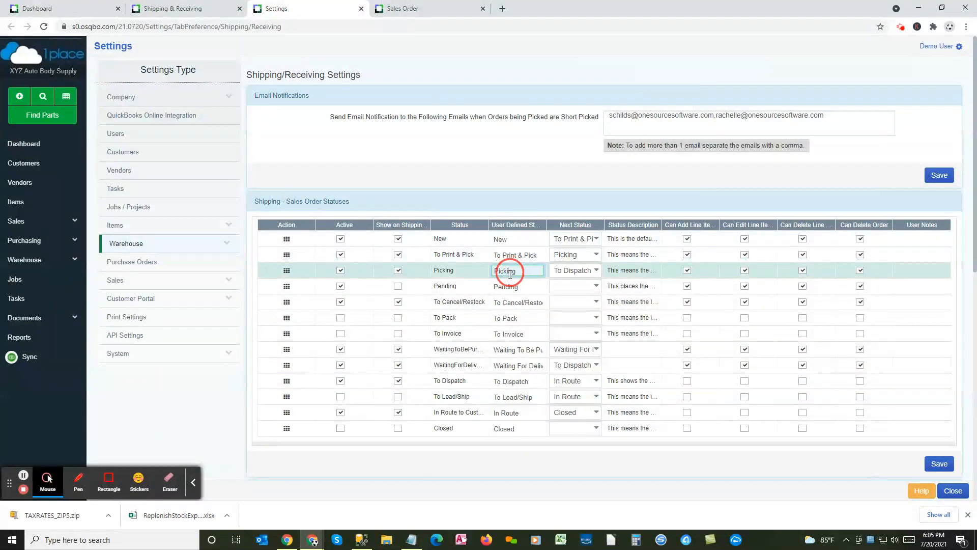
{"action": "left_click", "coordinate": [505, 285]}
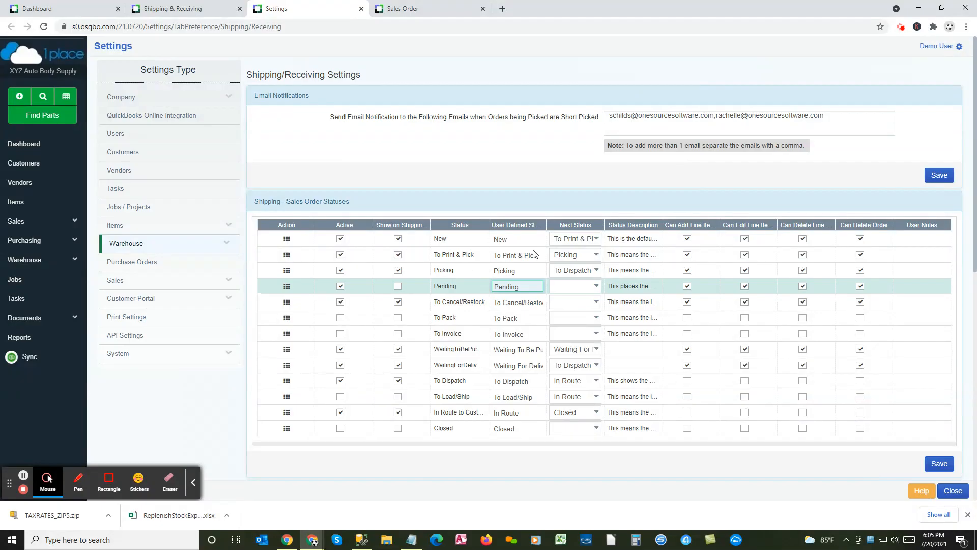
{"action": "left_click", "coordinate": [509, 240]}
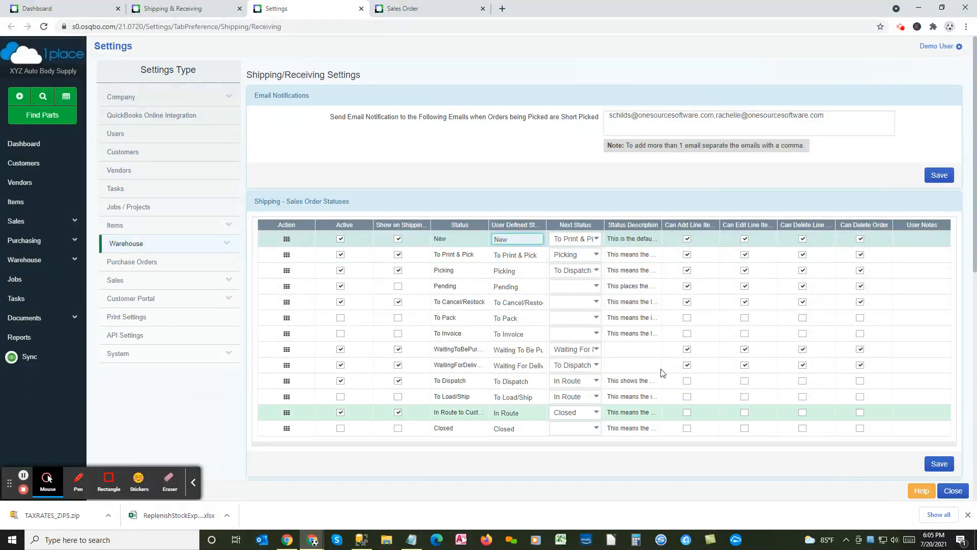
- Trace the Next Status assigned to the New, To Print & Pick and Picking statuses
{"action": "double_click", "coordinate": [512, 238]}
{"action": "left_click", "coordinate": [569, 240]}
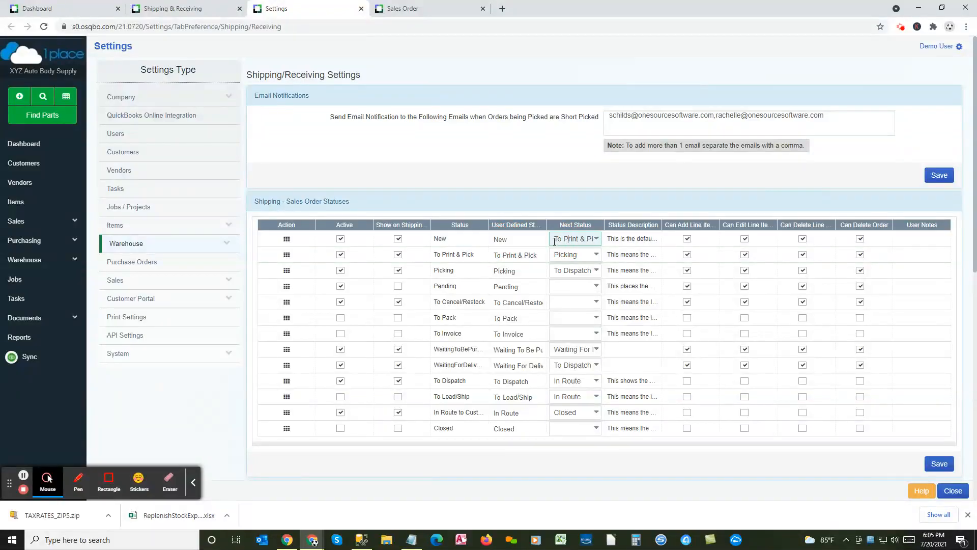
{"action": "left_click", "coordinate": [466, 257]}
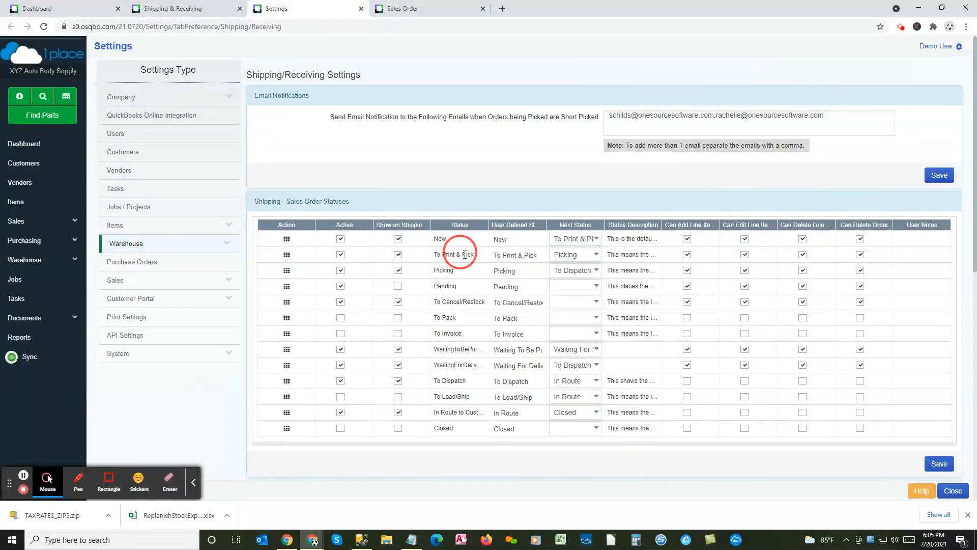
{"action": "left_click", "coordinate": [516, 254]}
{"action": "left_click", "coordinate": [563, 254]}
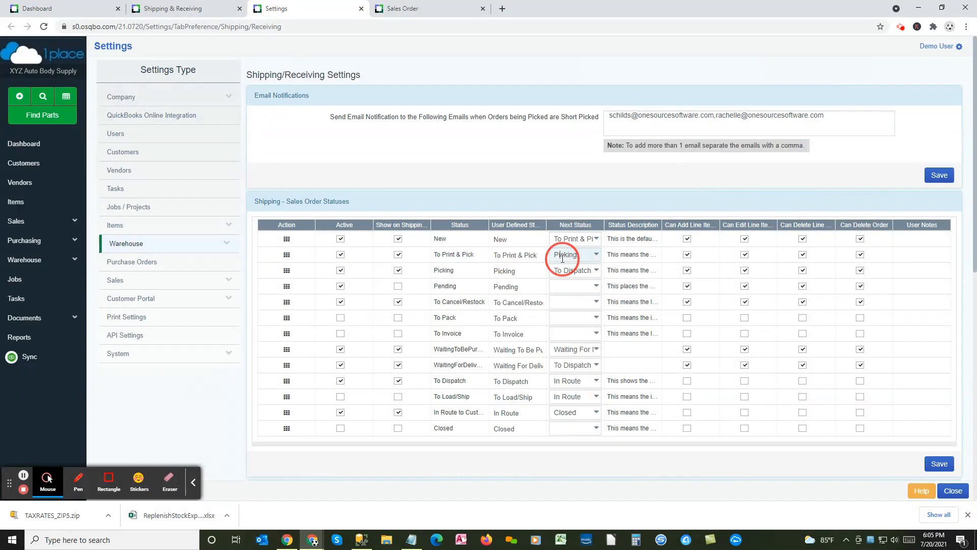
{"action": "left_click", "coordinate": [567, 270]}
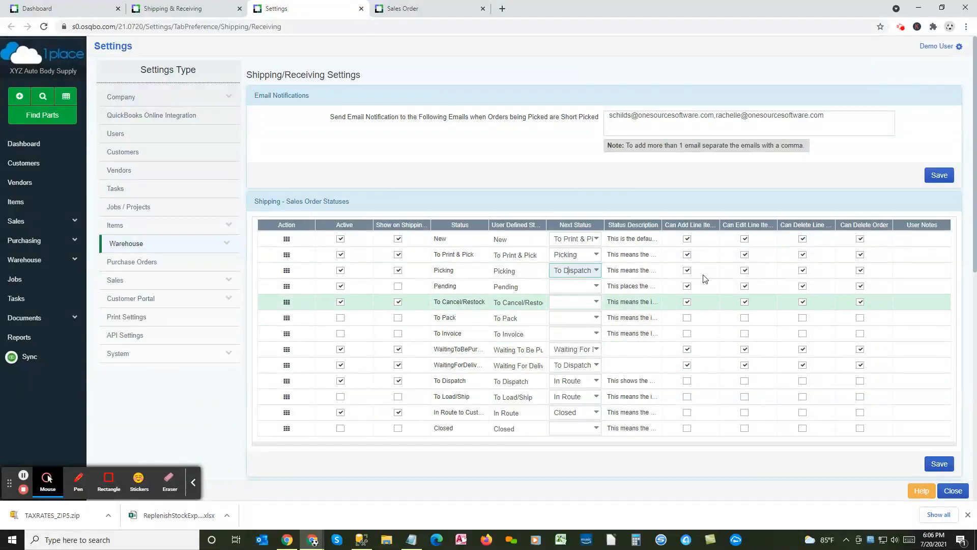
- Close the Settings page, return to the Shipping & Receiving list and dismiss its open user menu
{"action": "left_click", "coordinate": [362, 9]}
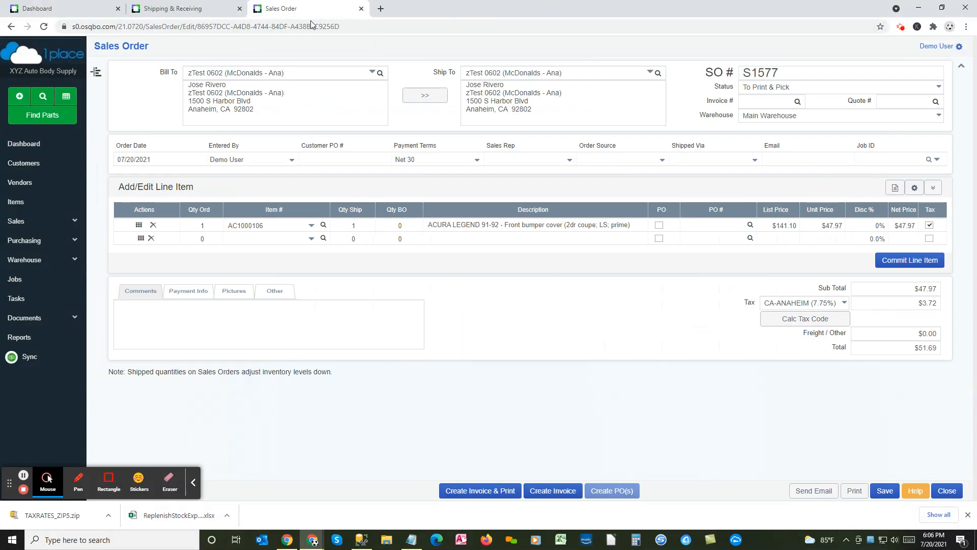
{"action": "left_click", "coordinate": [217, 10]}
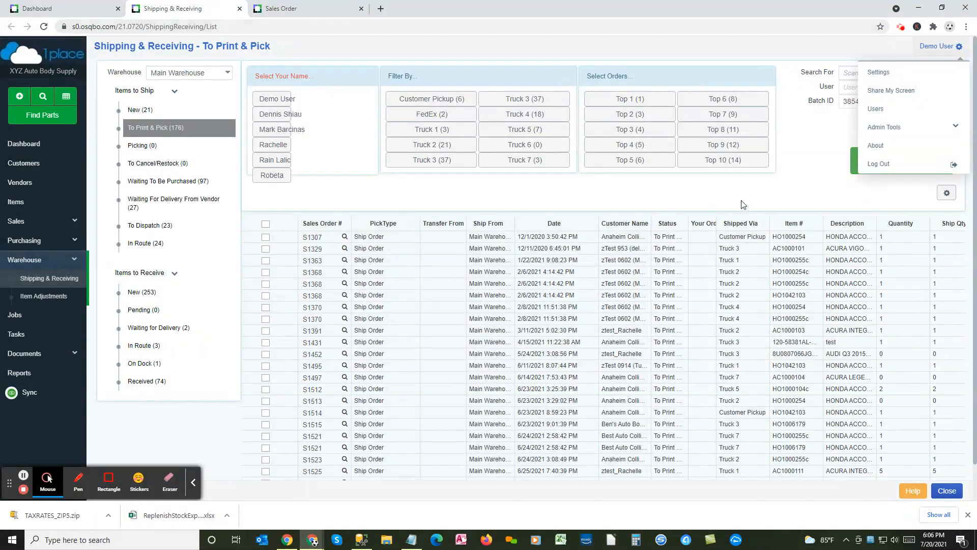
{"action": "left_click", "coordinate": [821, 192]}
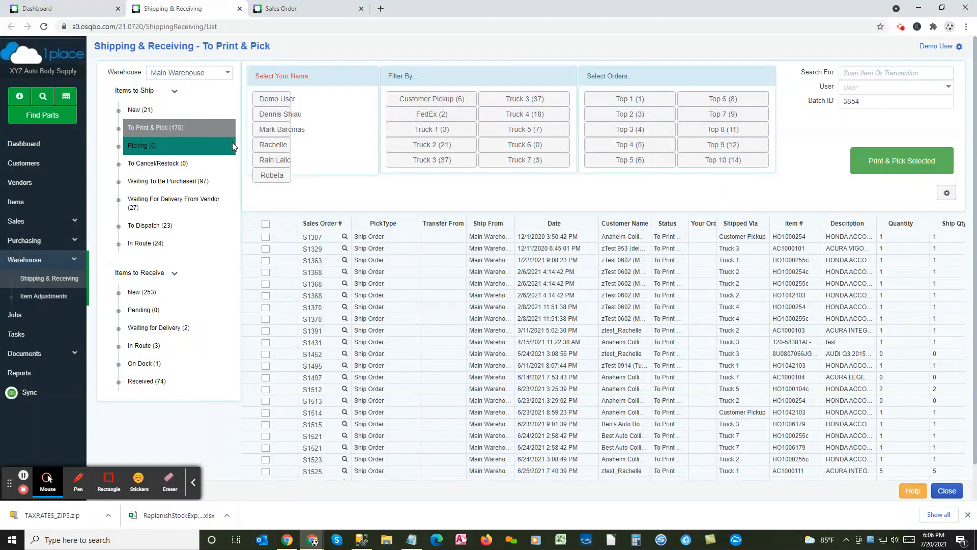
- Look at the Picking queue under Items to Ship and the warehouse selected for the Shipping & Receiving list
{"action": "left_click", "coordinate": [152, 146]}
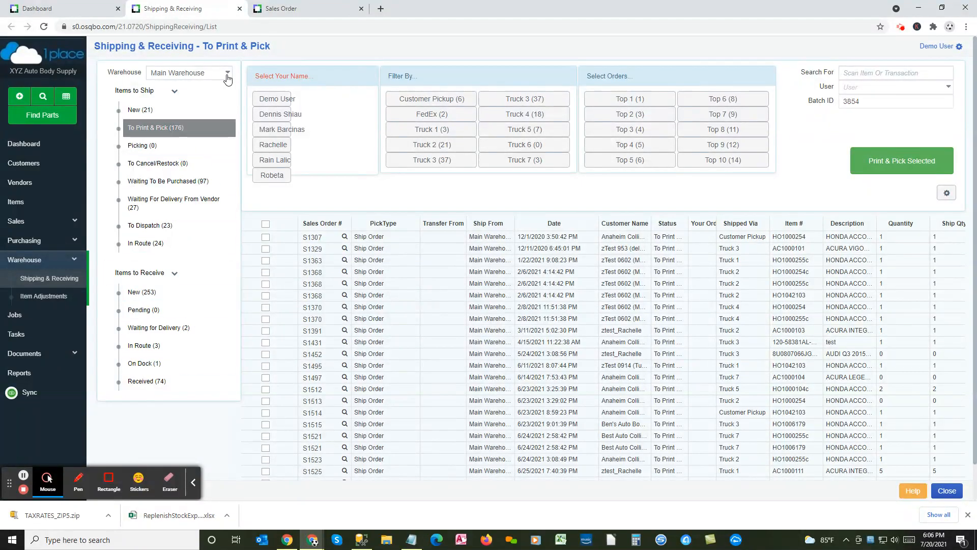
{"action": "left_click_drag", "start_coordinate": [209, 73], "coordinate": [143, 73]}
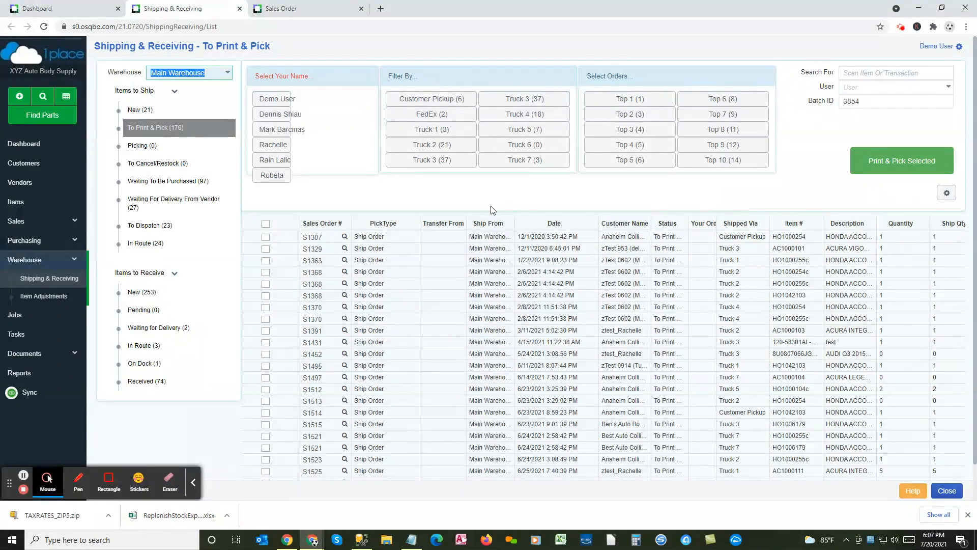
{"action": "left_click", "coordinate": [194, 484]}
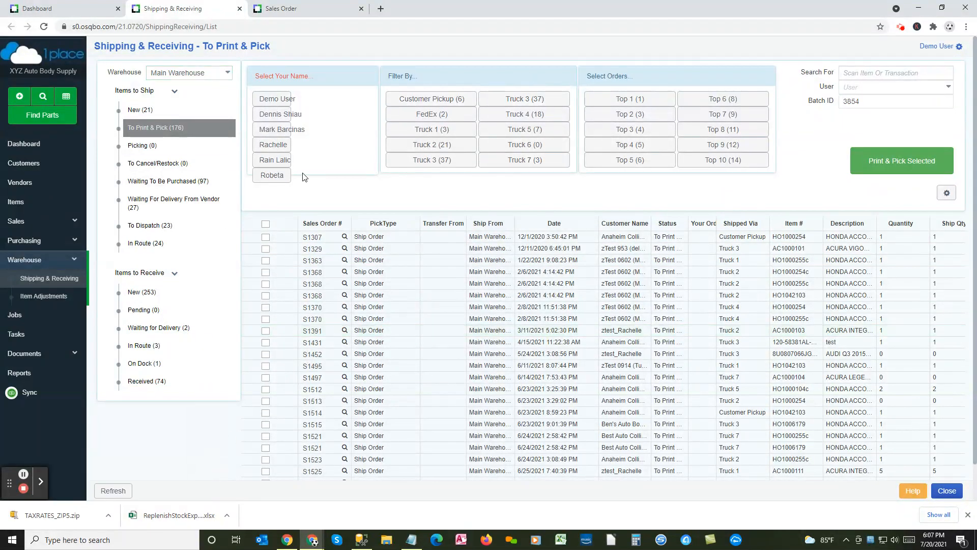